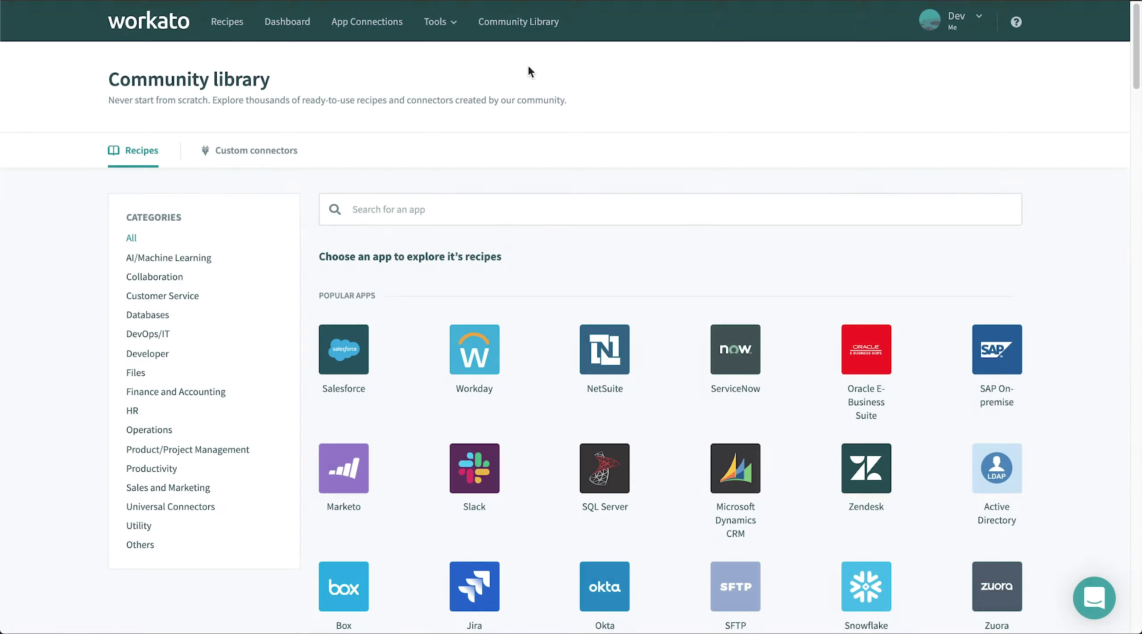
Step: Open Recipe lifecycle management and start creating a new export manifest
left_click(449, 28)
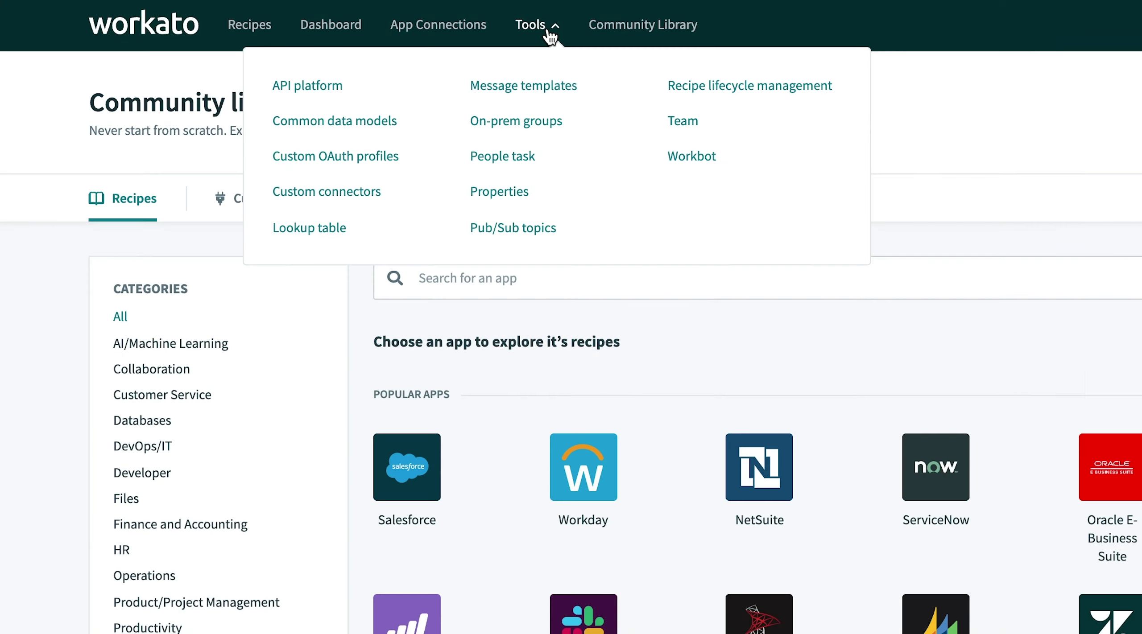
left_click(543, 71)
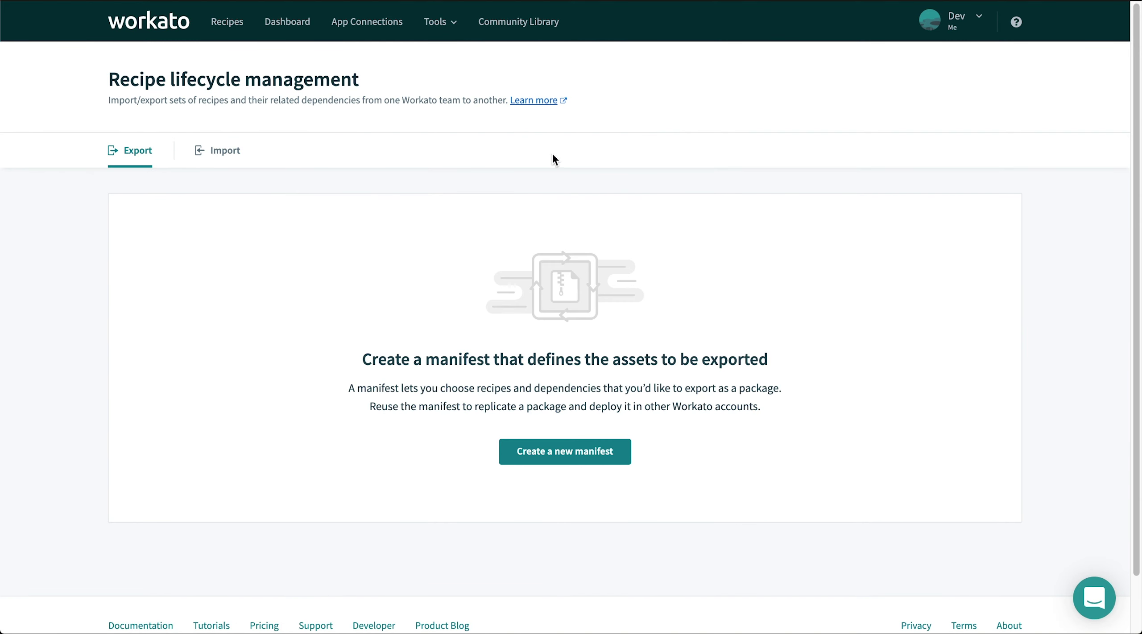
left_click(560, 455)
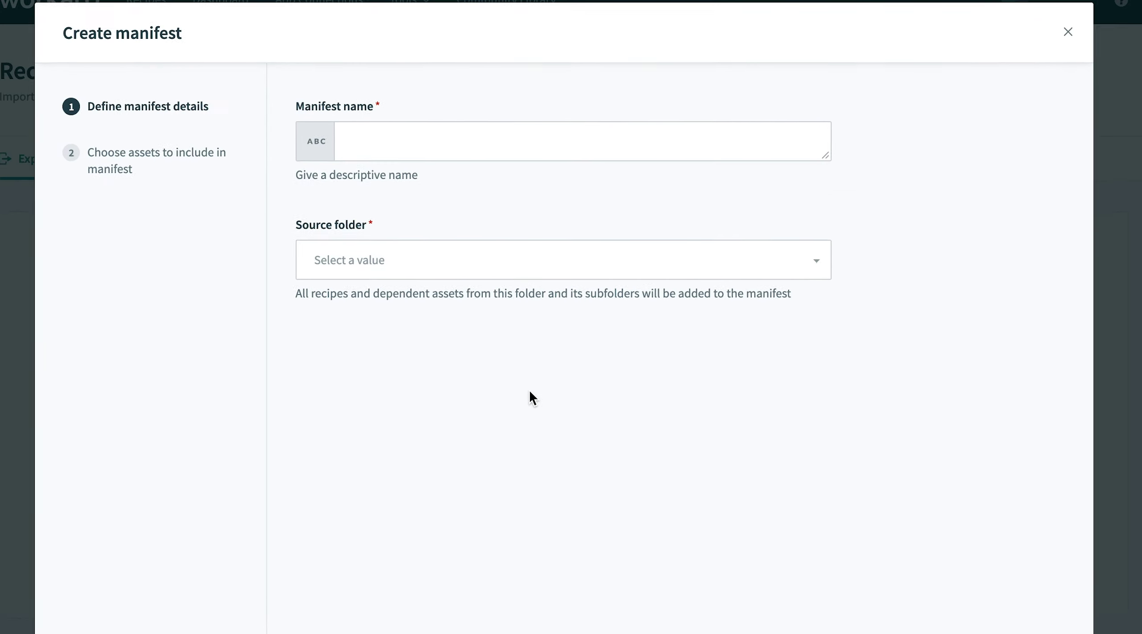
Step: Name the manifest Slack Automations, set its source folder to Slack, and proceed to choosing assets
left_click(507, 153)
type("Slack Automat")
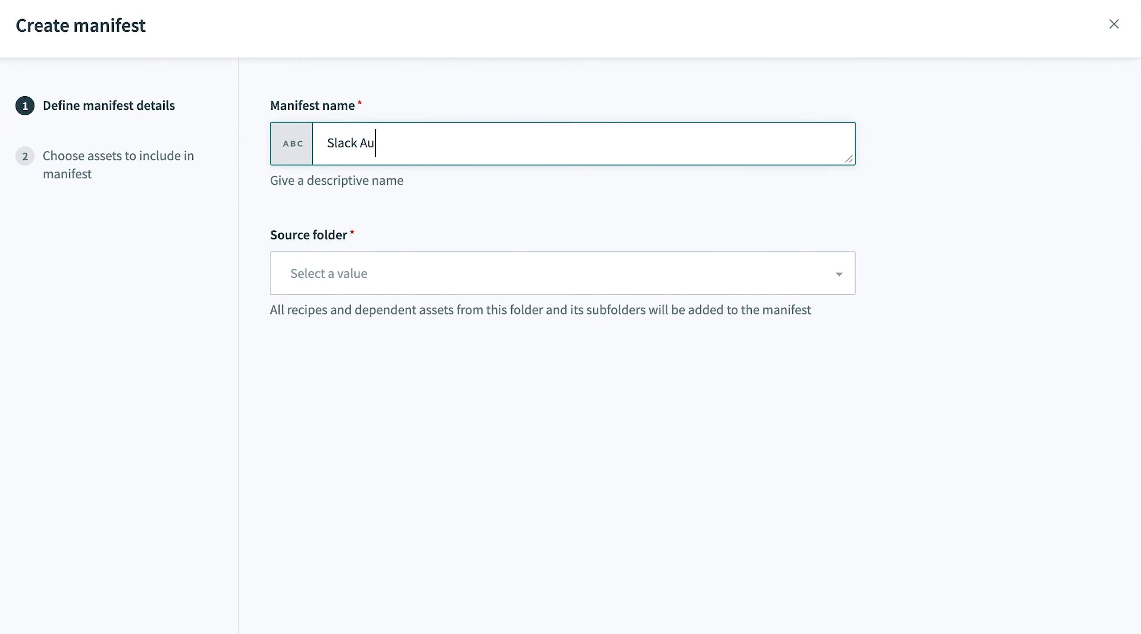
type("ions")
left_click(476, 273)
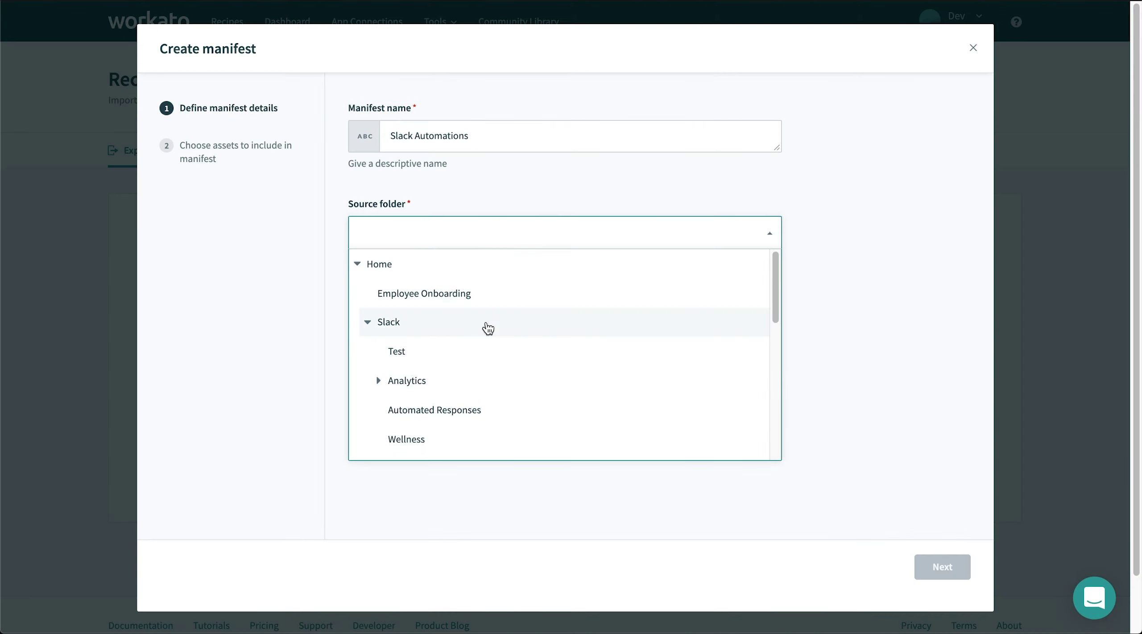
left_click(457, 396)
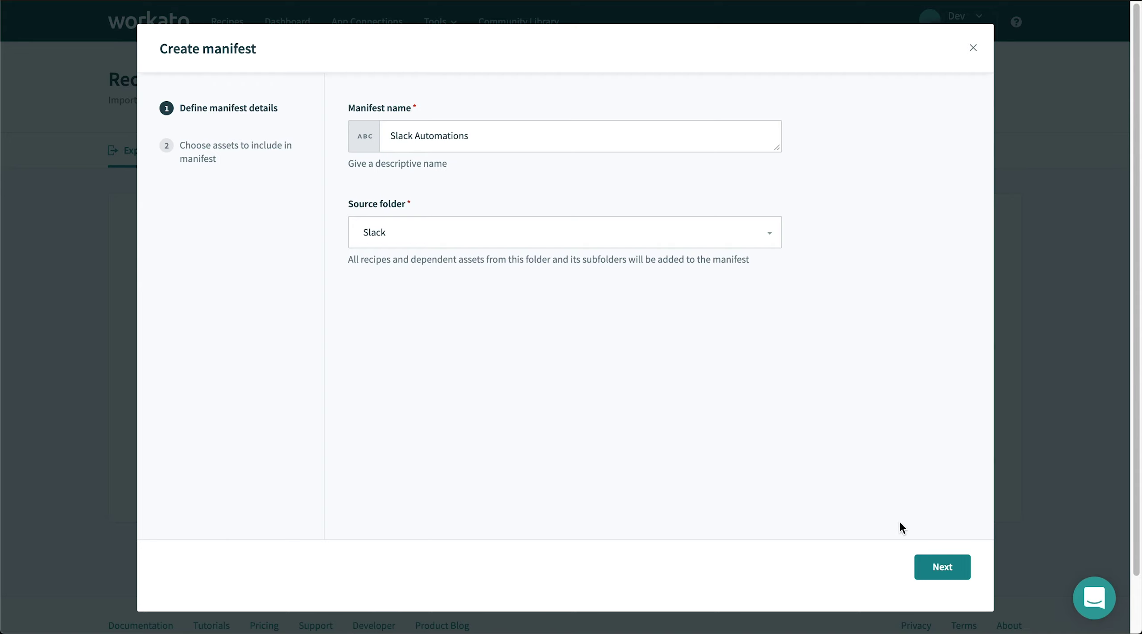
left_click(929, 570)
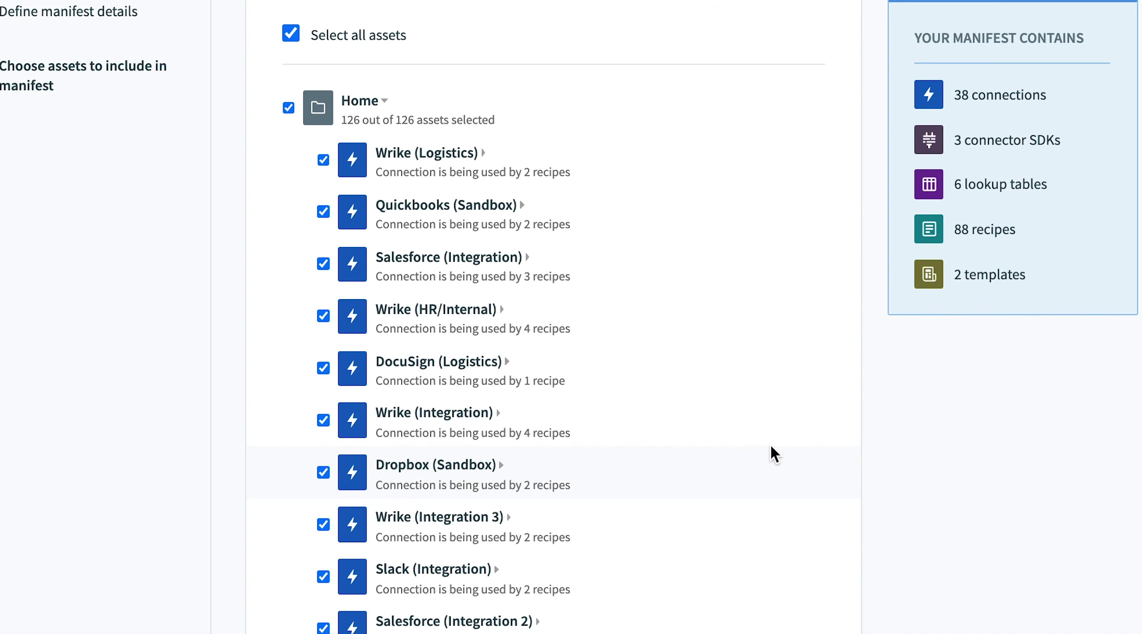
Step: Examine the manifest's assets, including the dependencies of Workbot (Integration) and the Notify on Opportunity in Salesforce and Link Source recipe
scroll(719, 451, "down", 10)
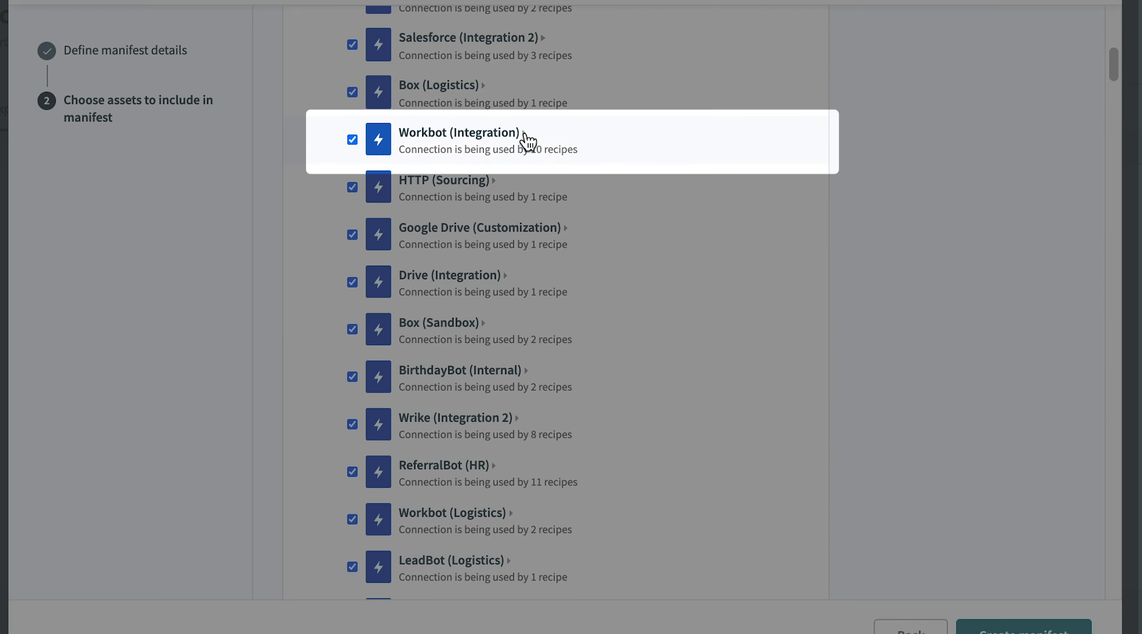
left_click(524, 134)
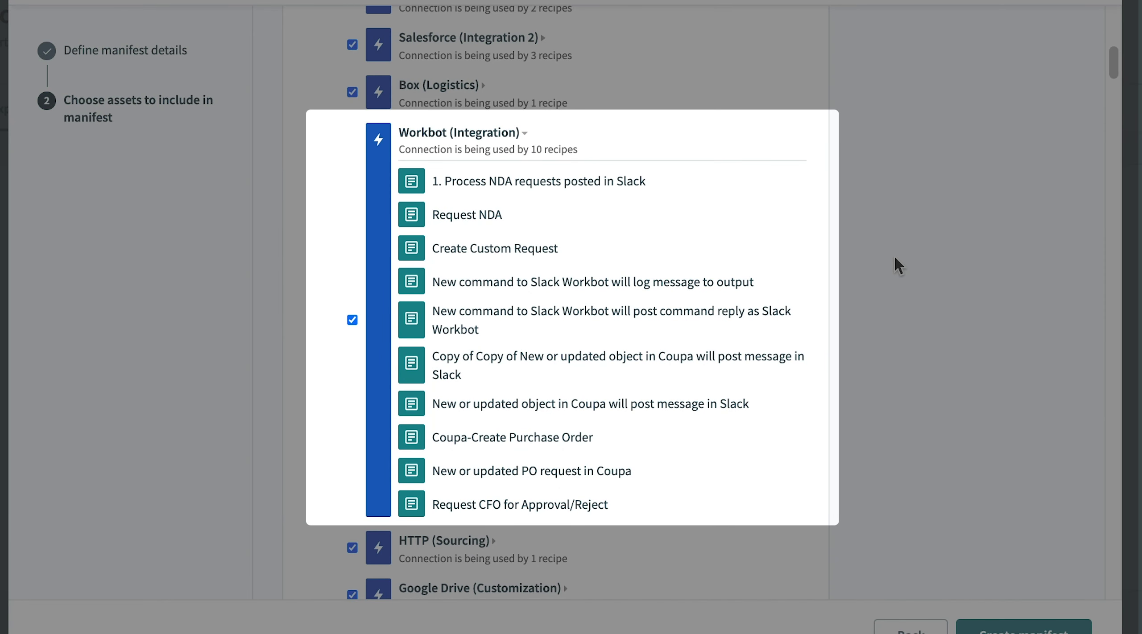
scroll(895, 258, "down", 20)
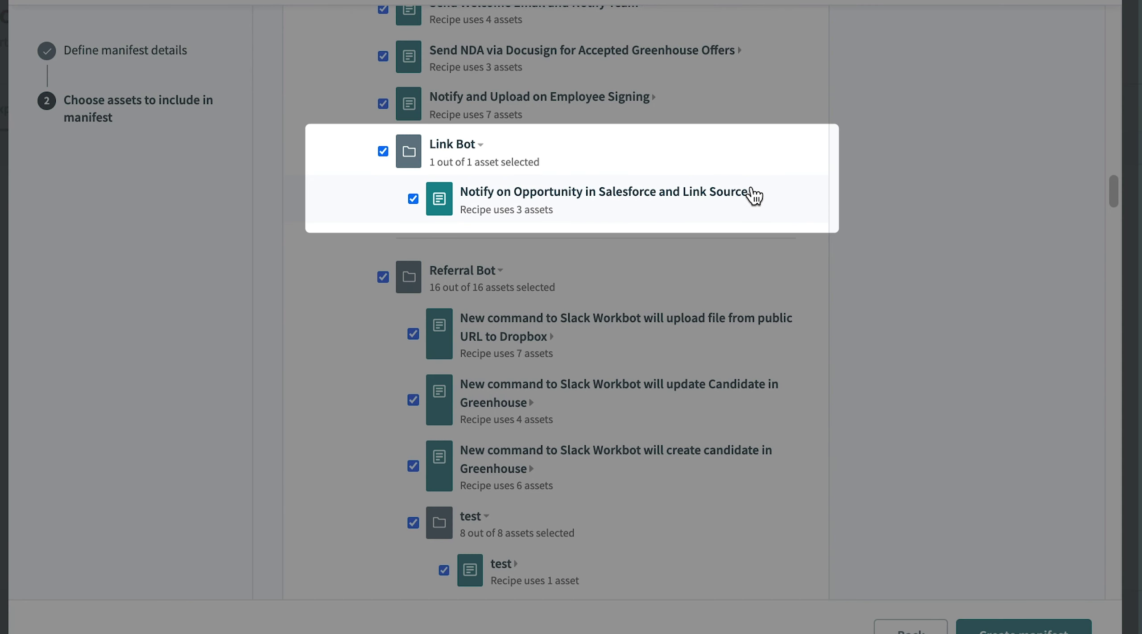
left_click(753, 193)
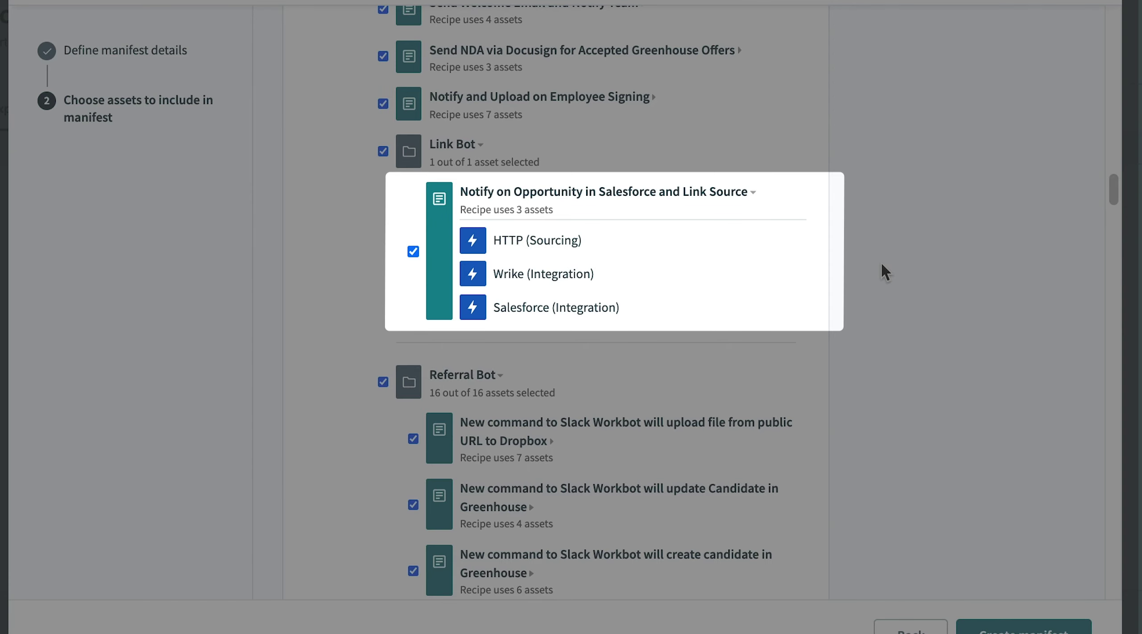
scroll(882, 266, "down", 20)
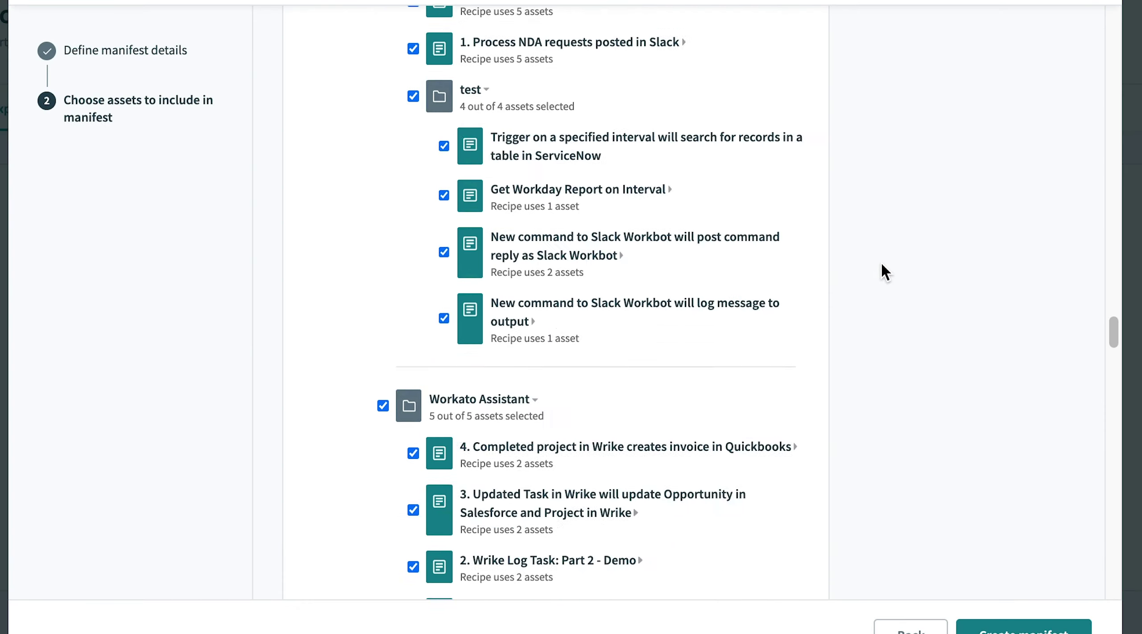
scroll(881, 264, "down", 20)
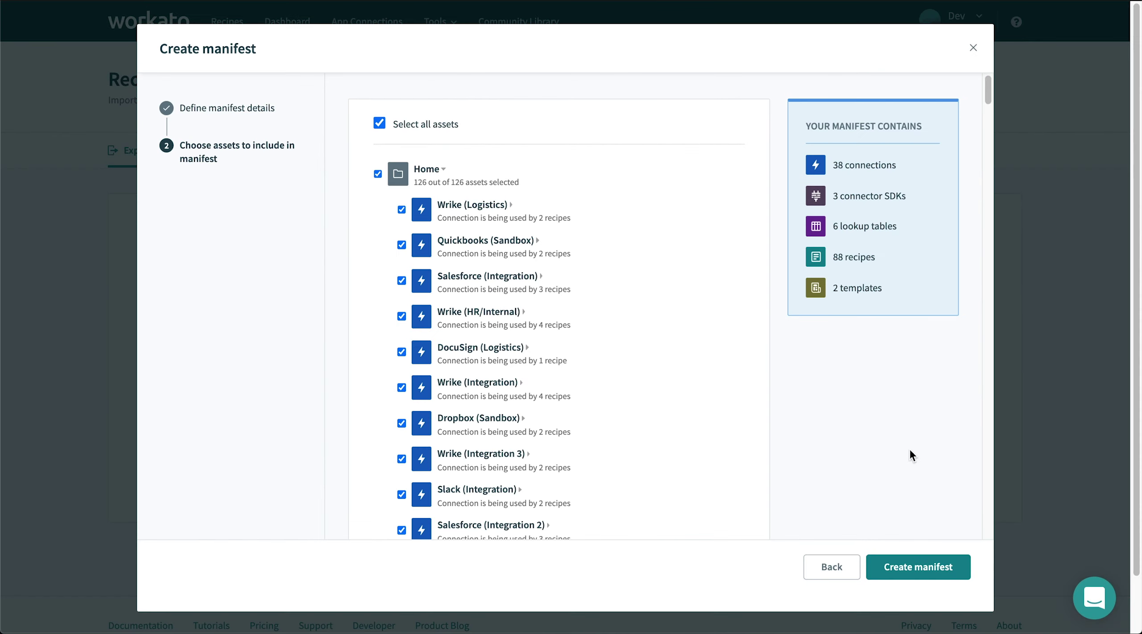
Step: Create the Slack Automations manifest with all assets selected, and build and export its package
left_click(920, 569)
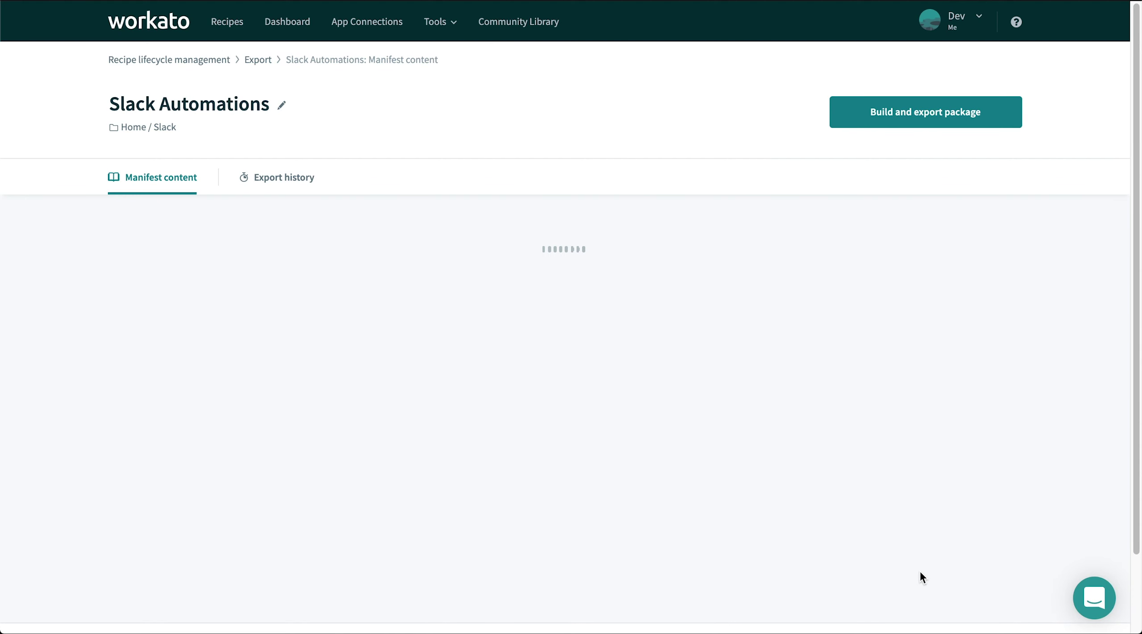
left_click(933, 108)
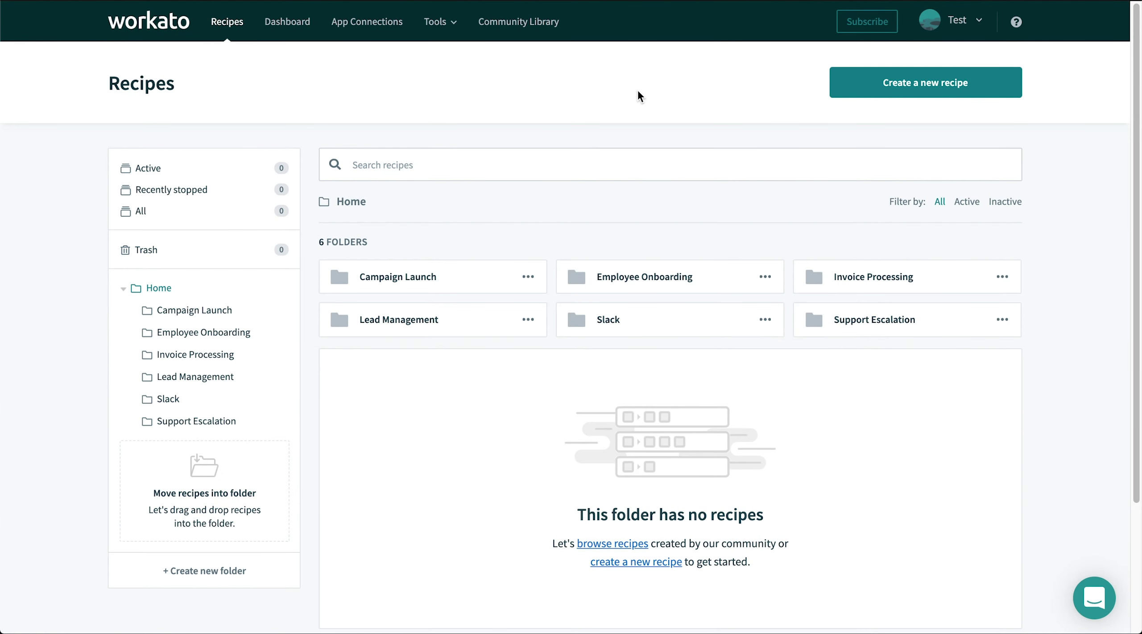
Step: In the Test account, check the Slack recipe folder and start a package import in Recipe lifecycle management
left_click(173, 400)
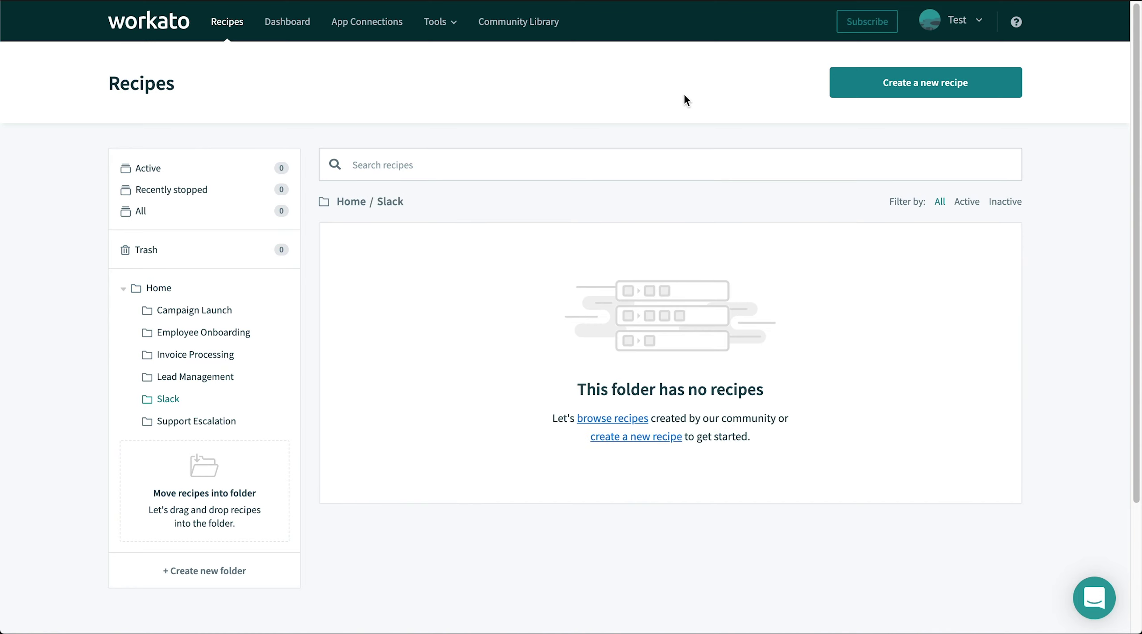
left_click(433, 28)
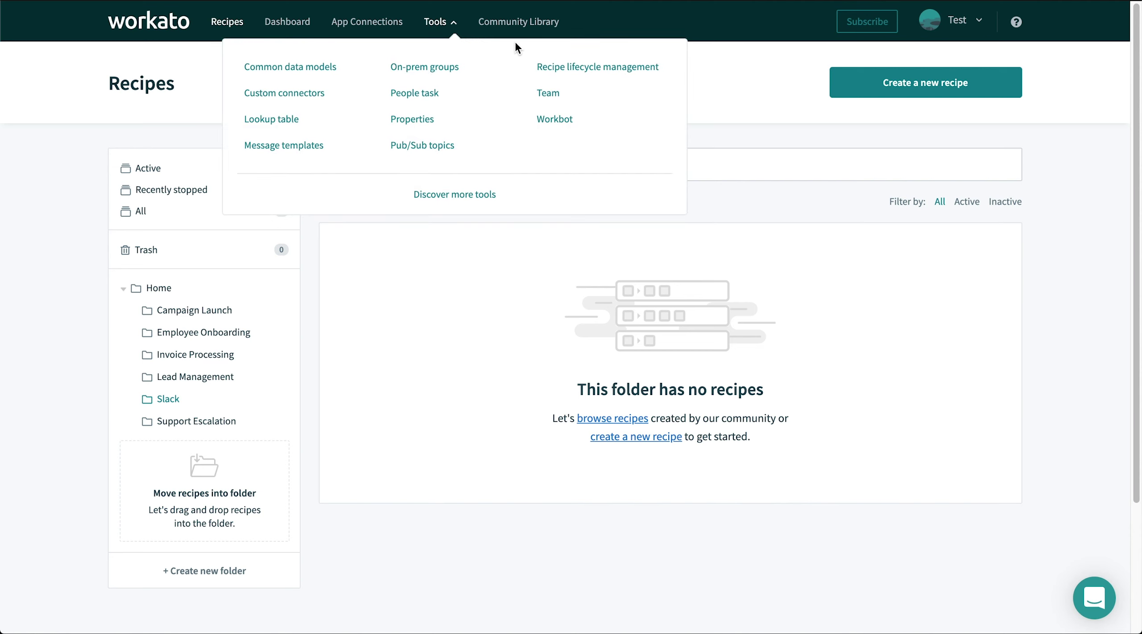
left_click(545, 67)
left_click(219, 154)
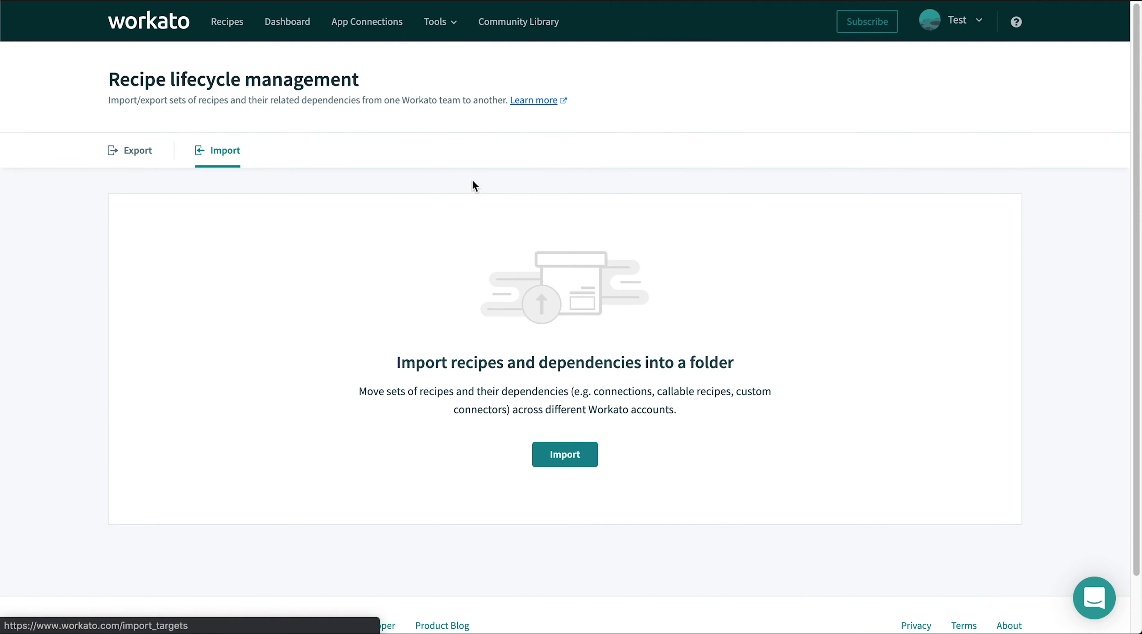
left_click(573, 457)
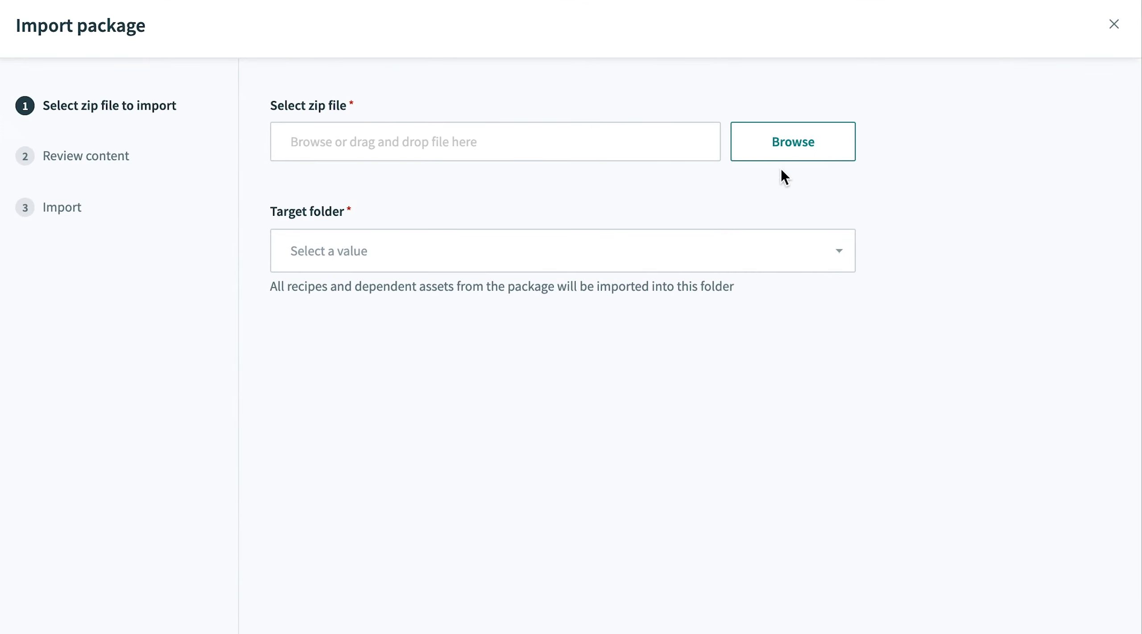
Step: Choose slack_dev.zip from Downloads as the package, set the target folder to Slack, and proceed to the content review
left_click(735, 138)
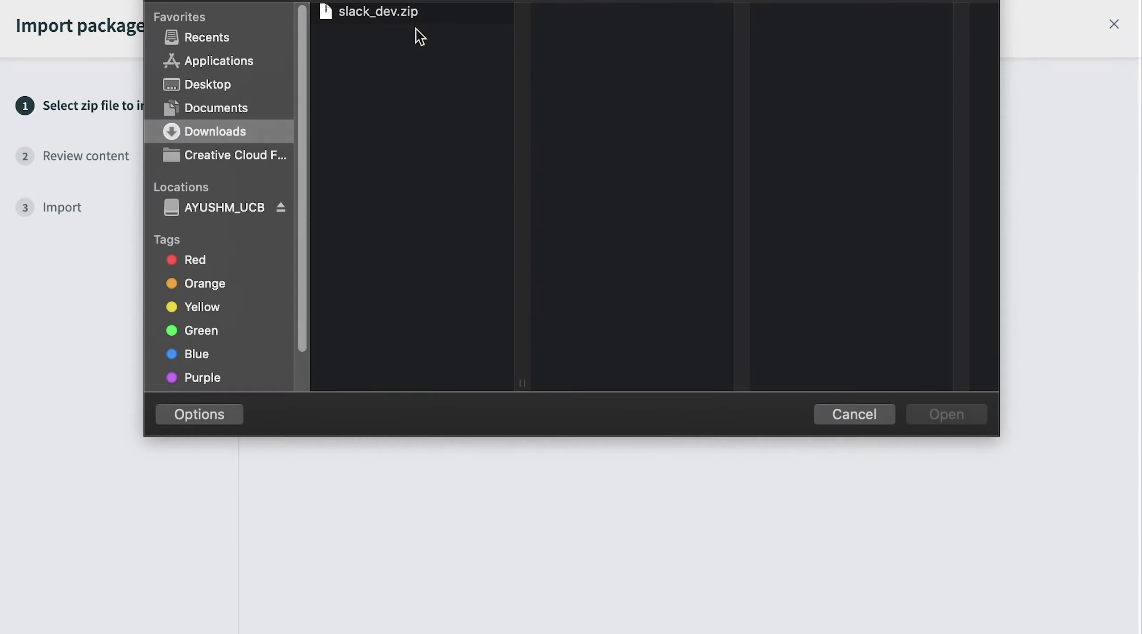
double_click(400, 13)
left_click(471, 253)
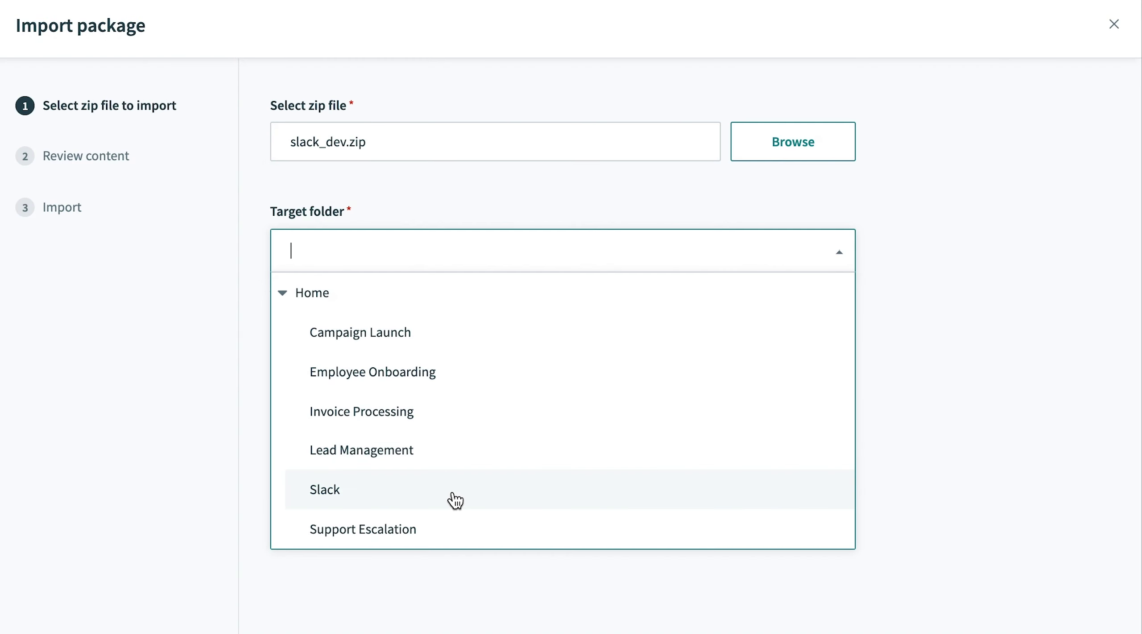
left_click(455, 499)
left_click(937, 565)
Step: Review the package content, import it, and finish the import
scroll(970, 482, "down", 20)
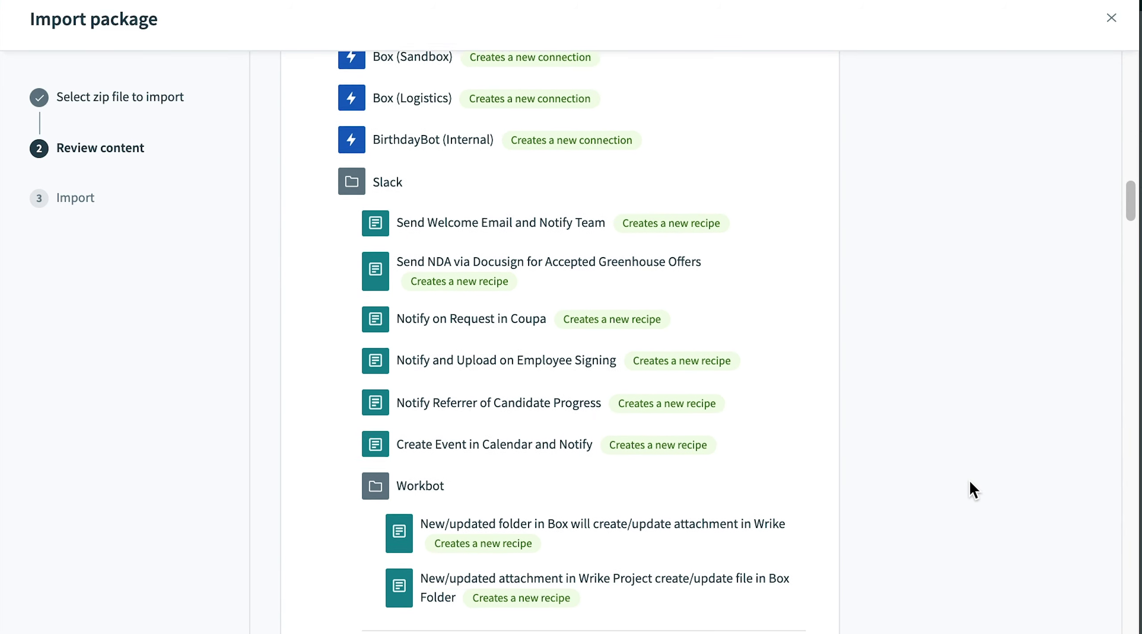
scroll(972, 490, "down", 1)
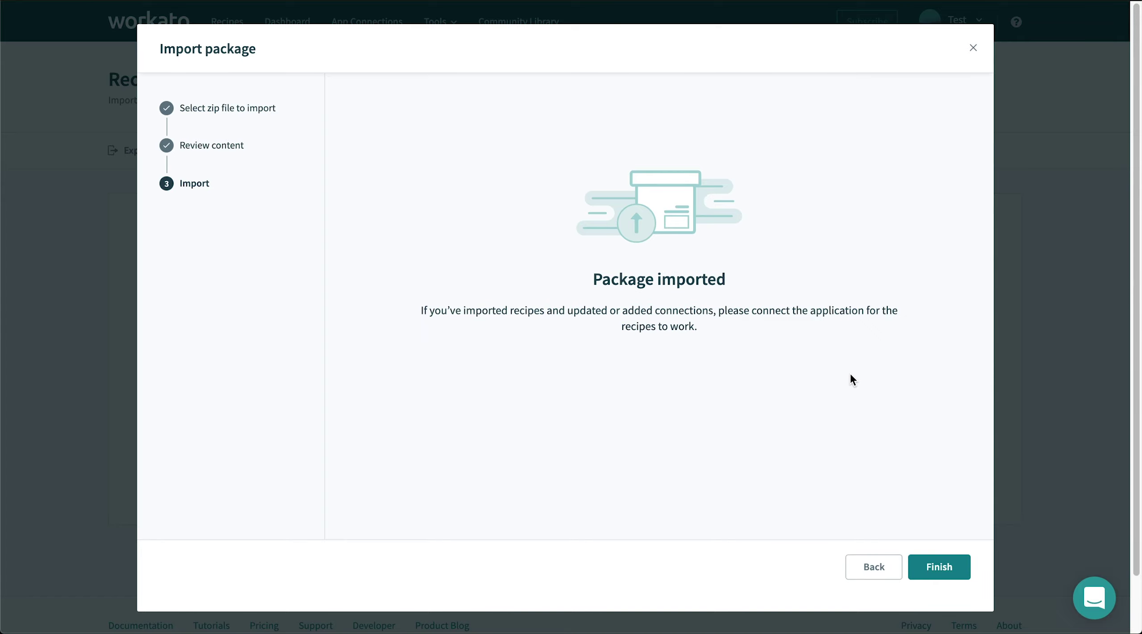
left_click(938, 566)
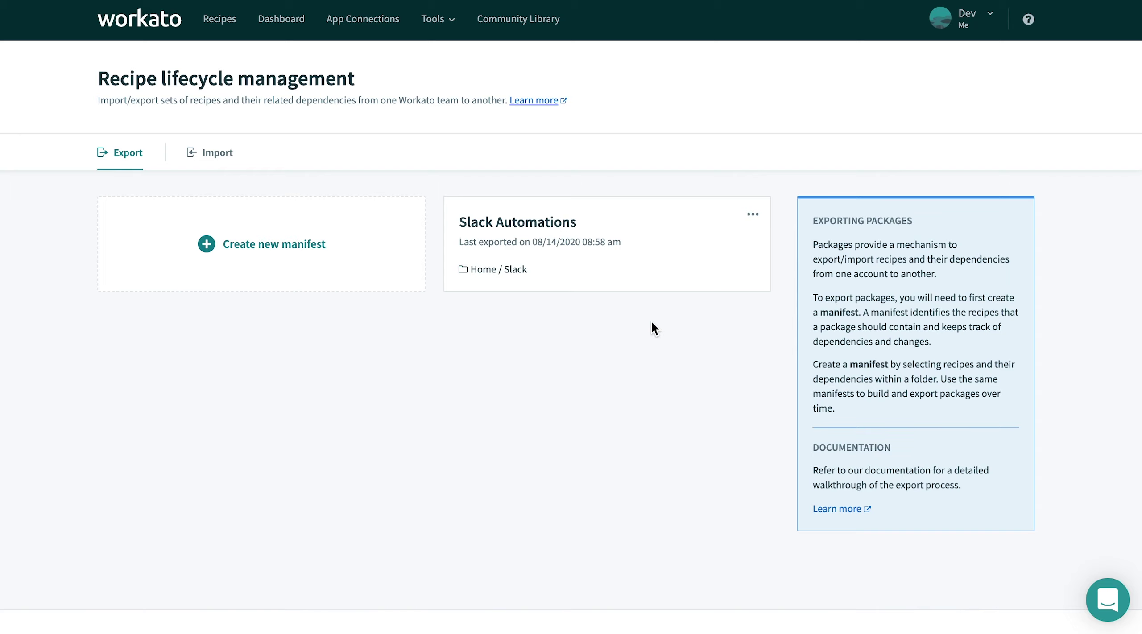
Step: Open the Slack Automations manifest in the Dev account and review its new and changed assets
left_click(644, 278)
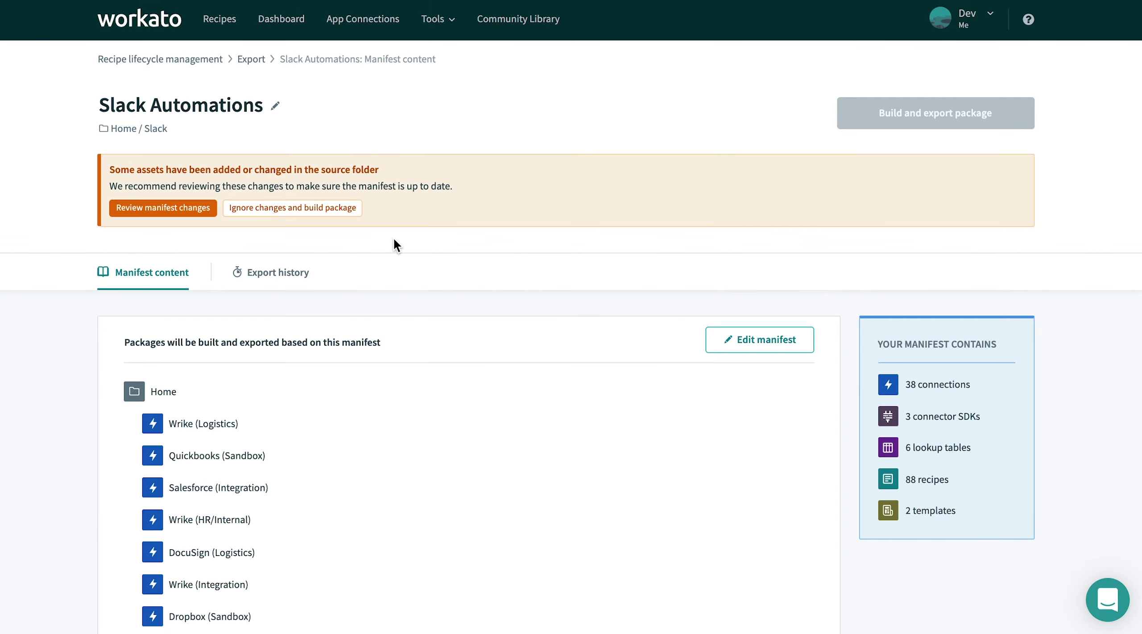
left_click(205, 211)
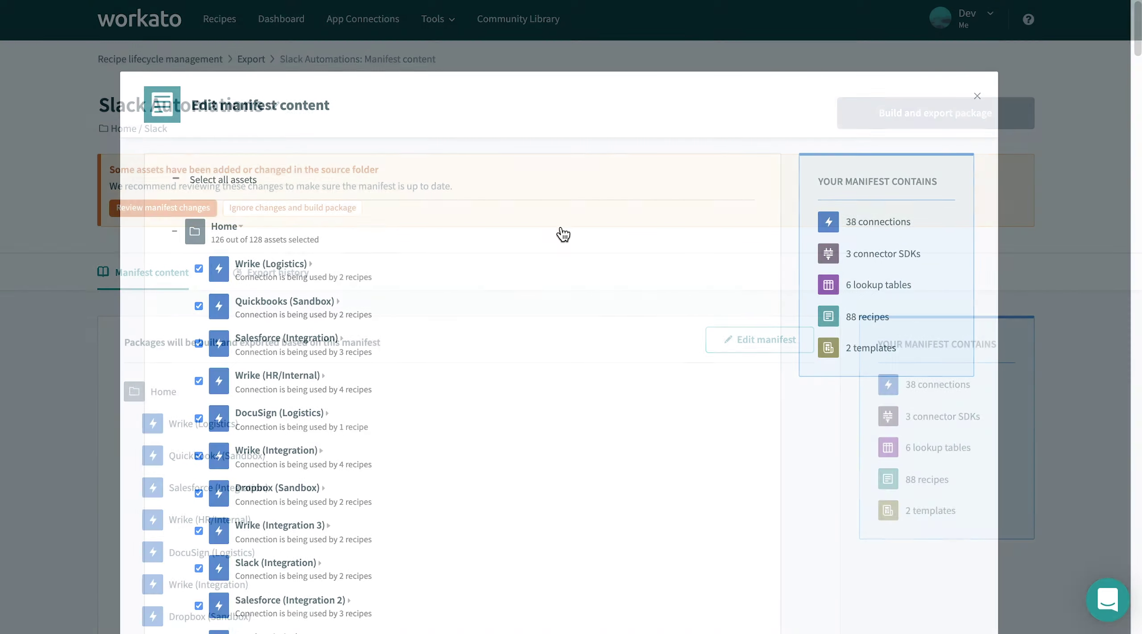
scroll(847, 363, "down", 9)
scroll(846, 362, "down", 10)
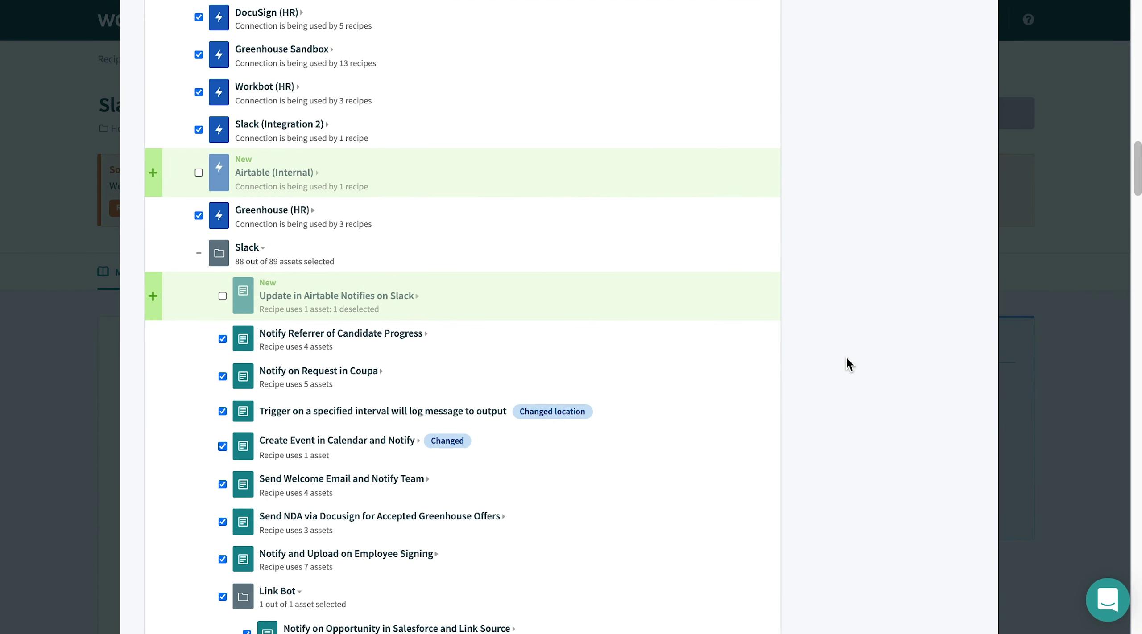
Step: Deselect all assets under the Home folder in the manifest content
scroll(846, 356, "up", 20)
left_click(176, 230)
left_click(177, 231)
left_click(176, 232)
Step: Select the new Airtable (Internal) connection and the Slack folder recipes marked New, Changed location and Changed
scroll(176, 232, "down", 10)
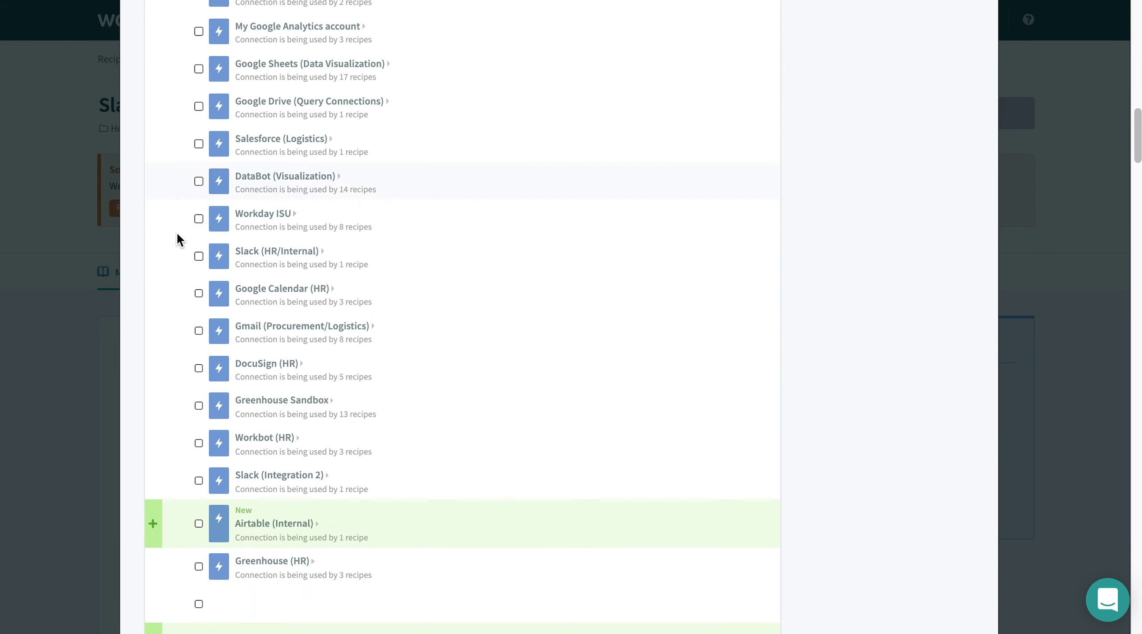
scroll(188, 313, "down", 10)
left_click(198, 351)
left_click(221, 333)
left_click(223, 340)
left_click(222, 374)
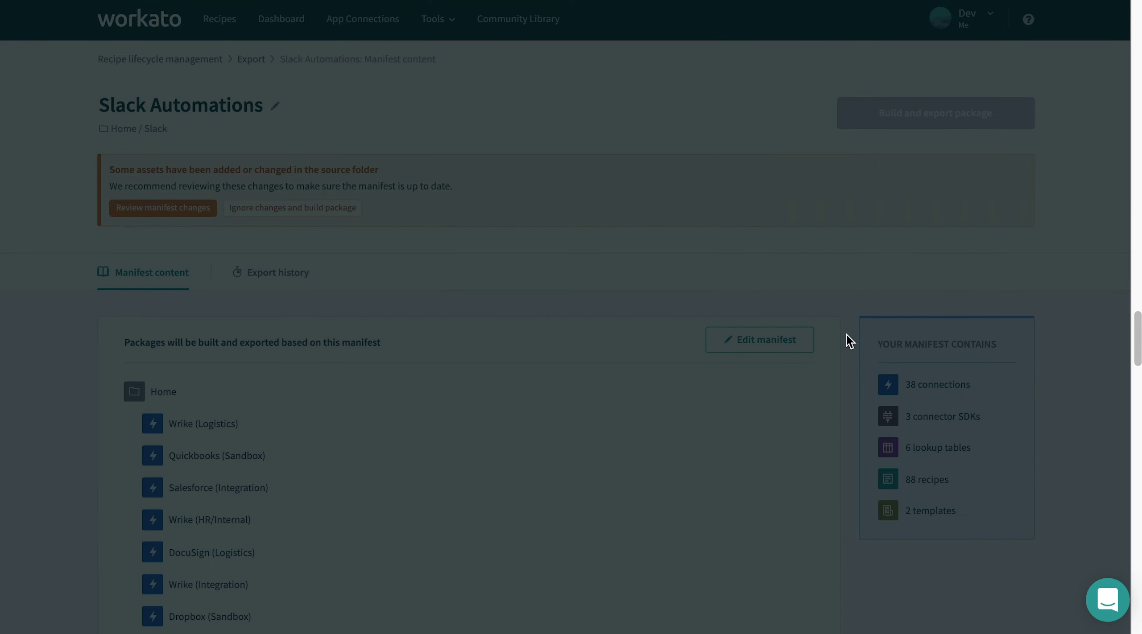
Step: Update the Slack Automations manifest with the reduced asset selection, and build and export the package
scroll(846, 342, "down", 15)
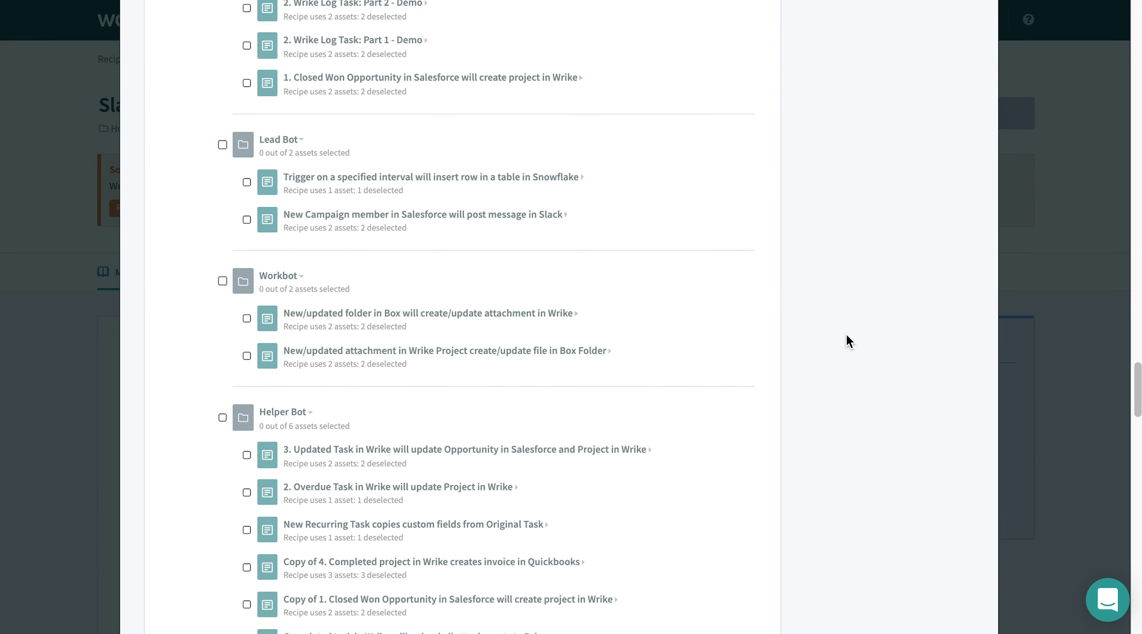
scroll(846, 337, "down", 10)
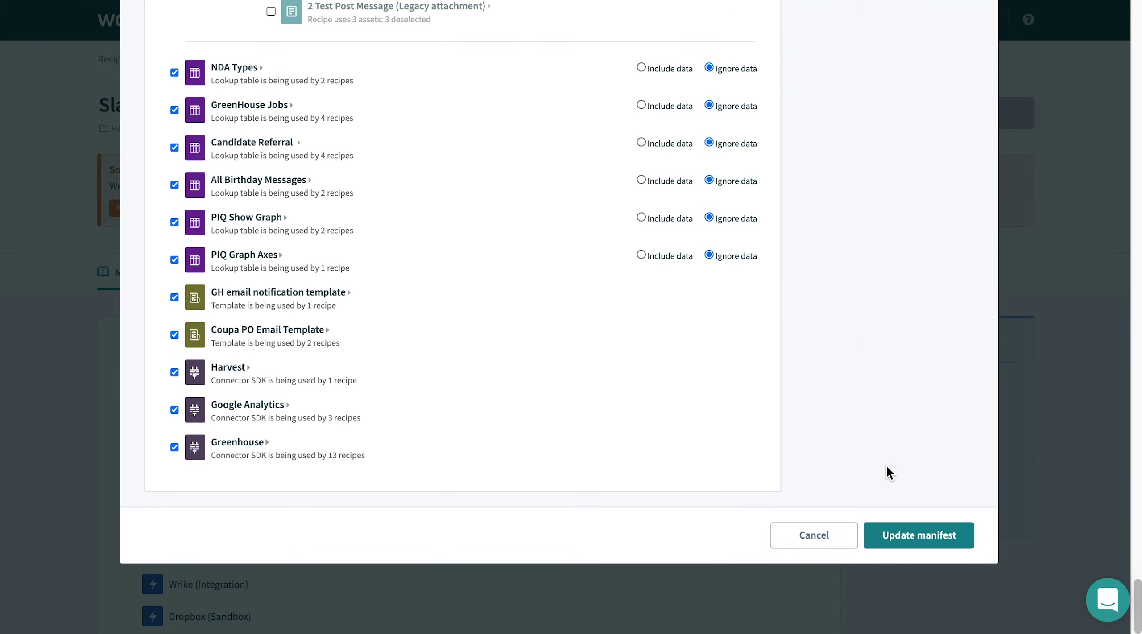
left_click(893, 537)
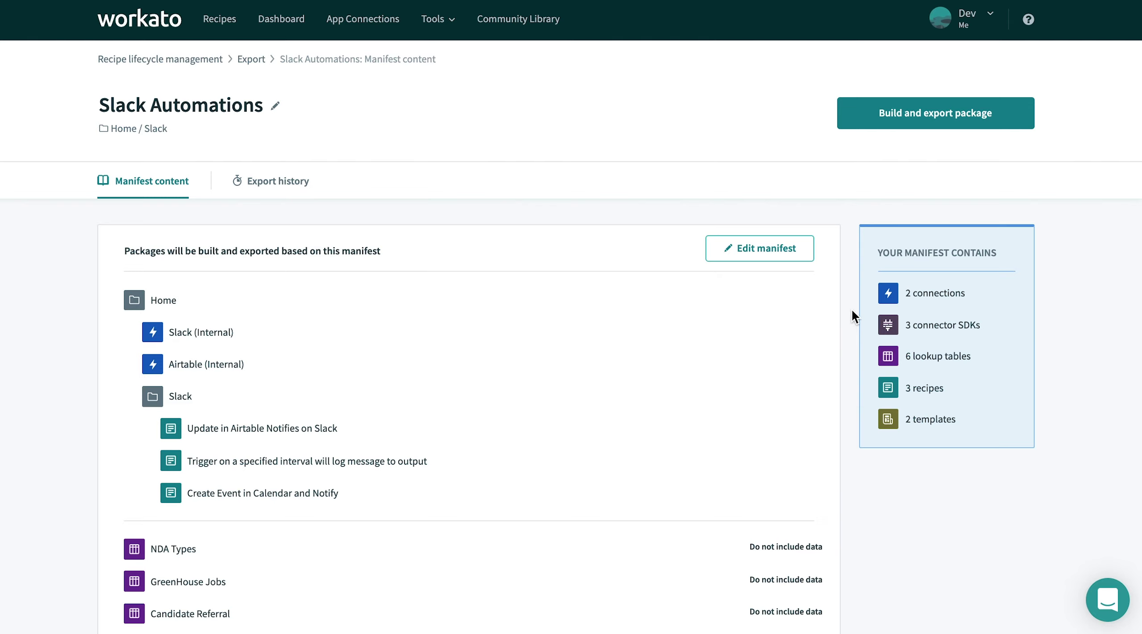
left_click(886, 125)
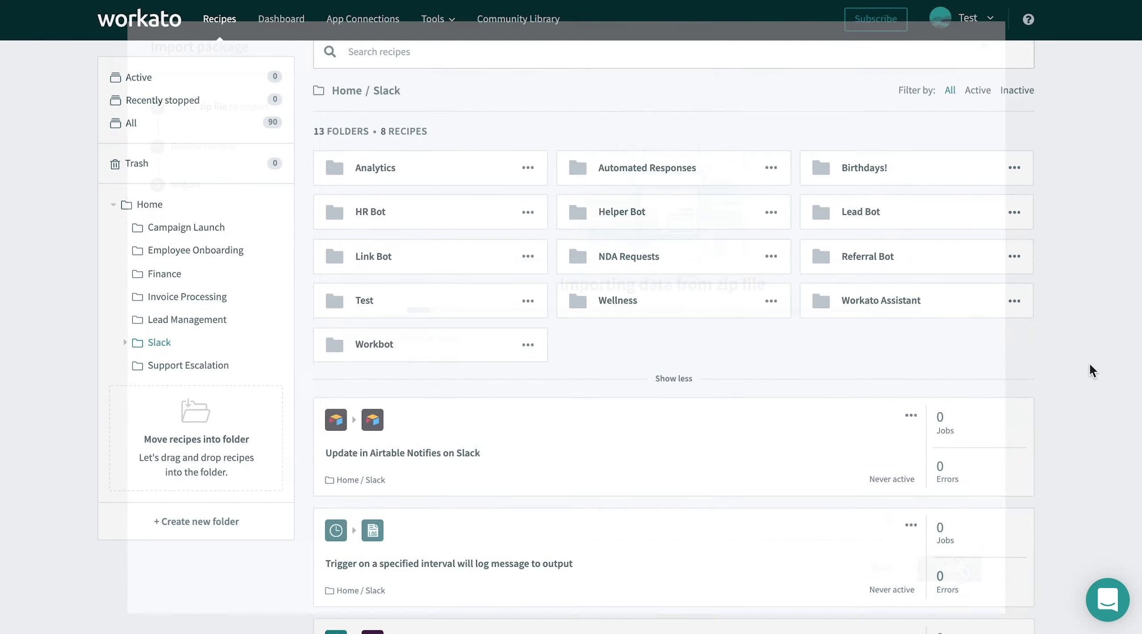
Step: Examine the imported recipes in the Test account's Slack folder
scroll(1090, 365, "down", 7)
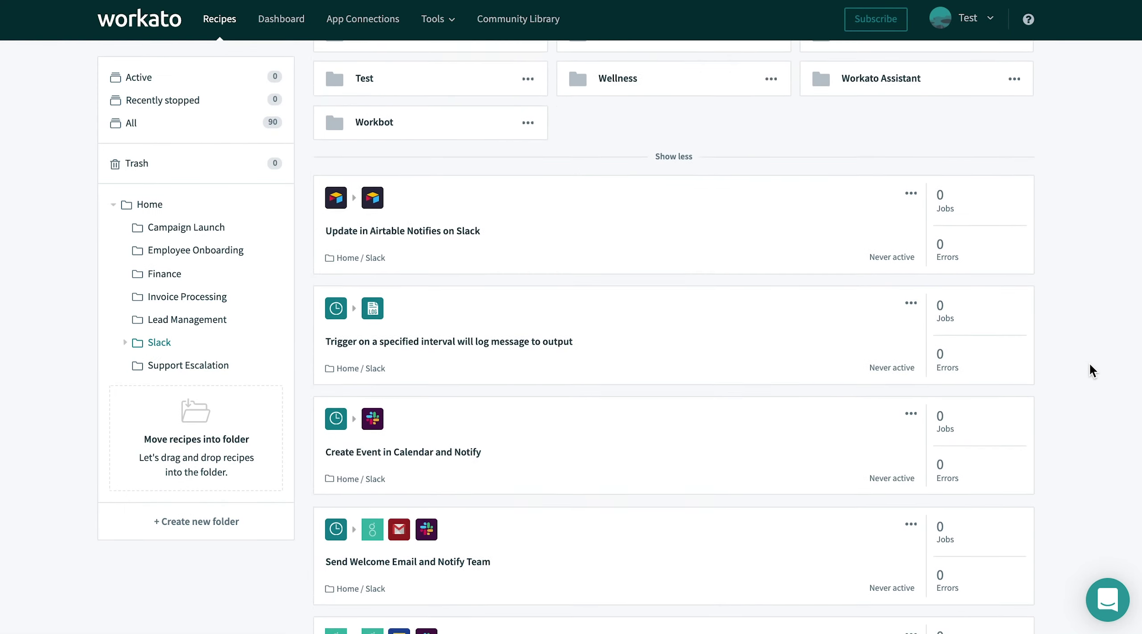